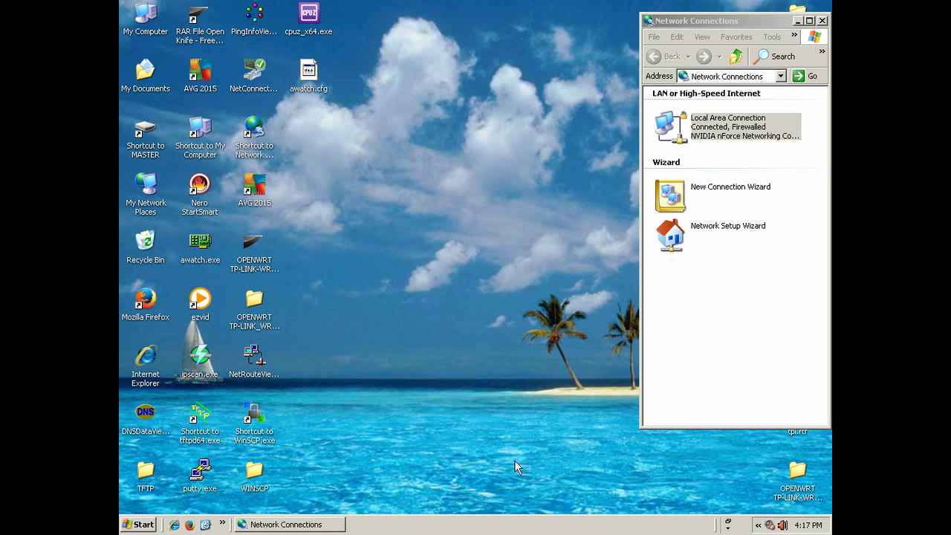
double_click(147, 361)
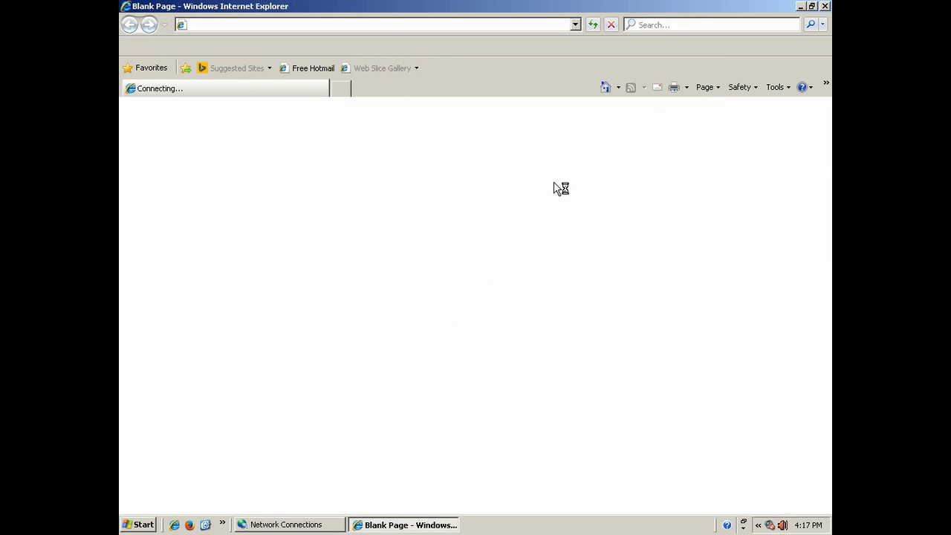
click(575, 25)
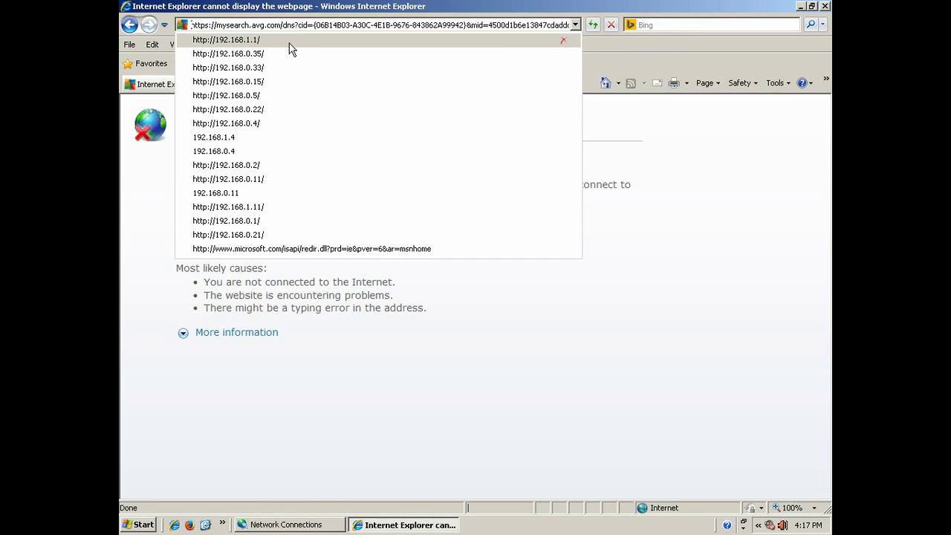
click(290, 41)
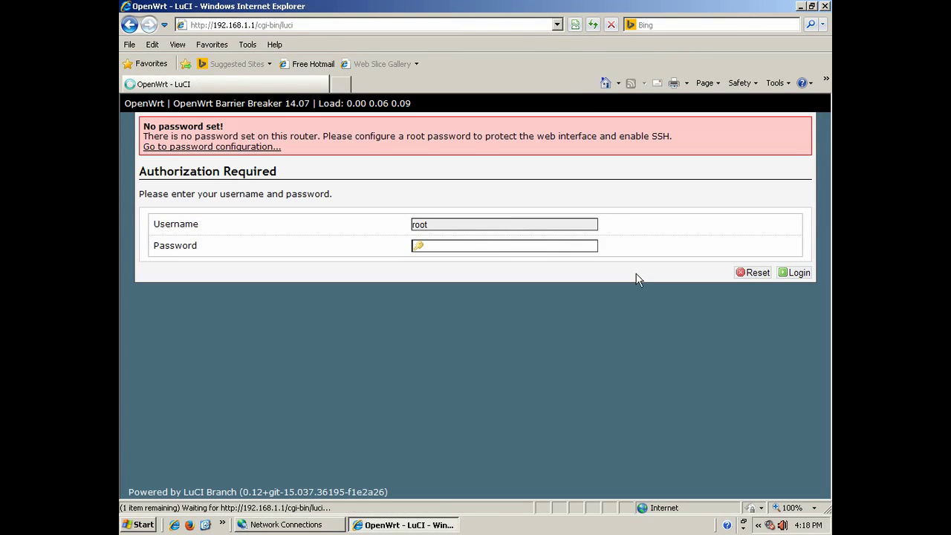
click(797, 276)
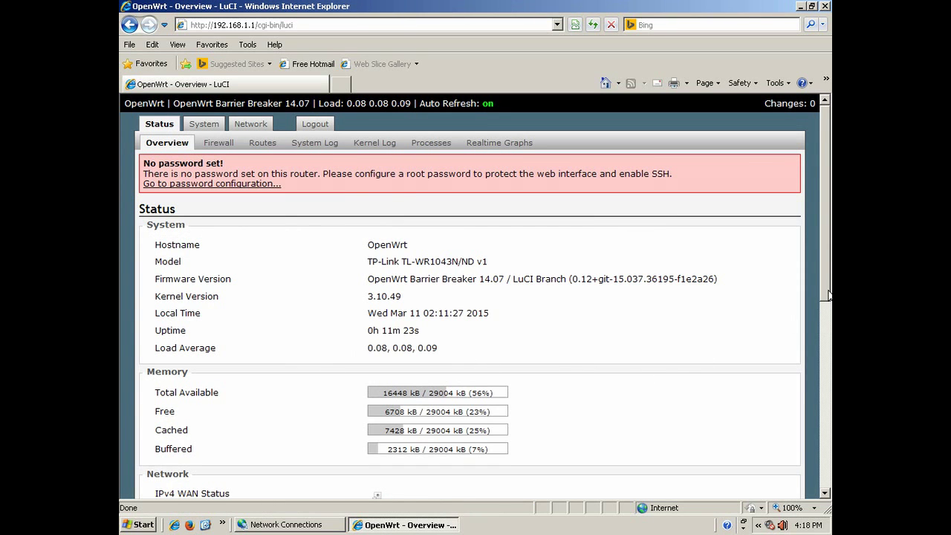
mouse_move(828, 294)
mouse_down()
mouse_move(827, 309)
mouse_move(827, 277)
mouse_up()
Under Network > Interfaces, delete WAN and WAN6, then open the LAN interface's edit page.
click(252, 125)
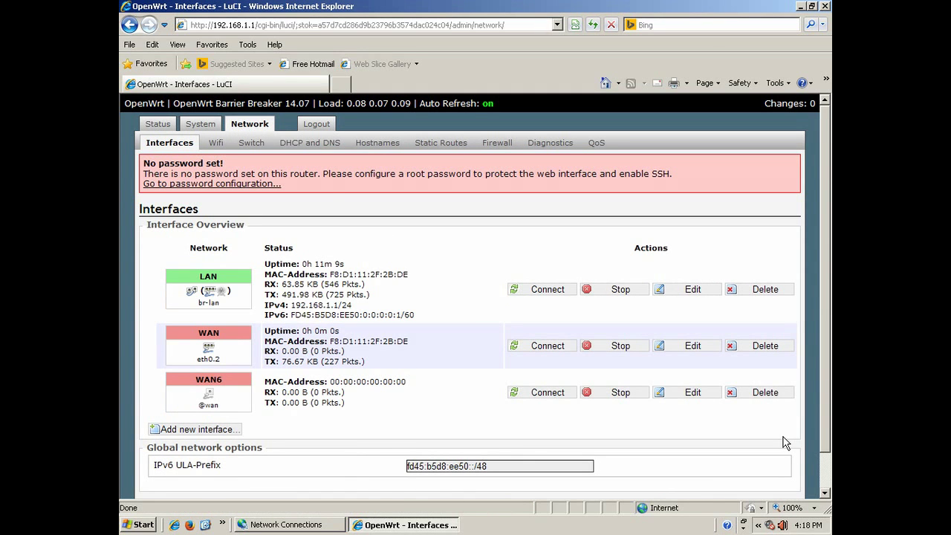
click(765, 350)
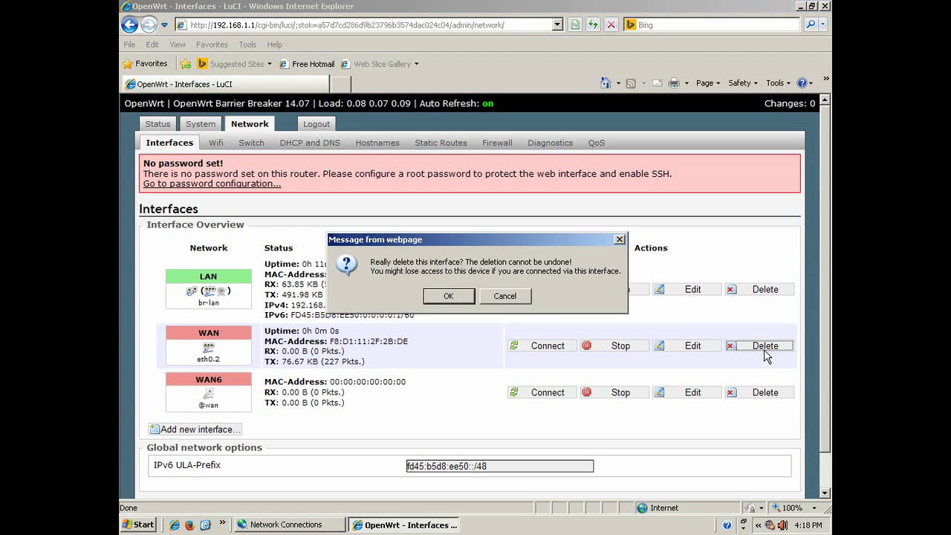
click(454, 295)
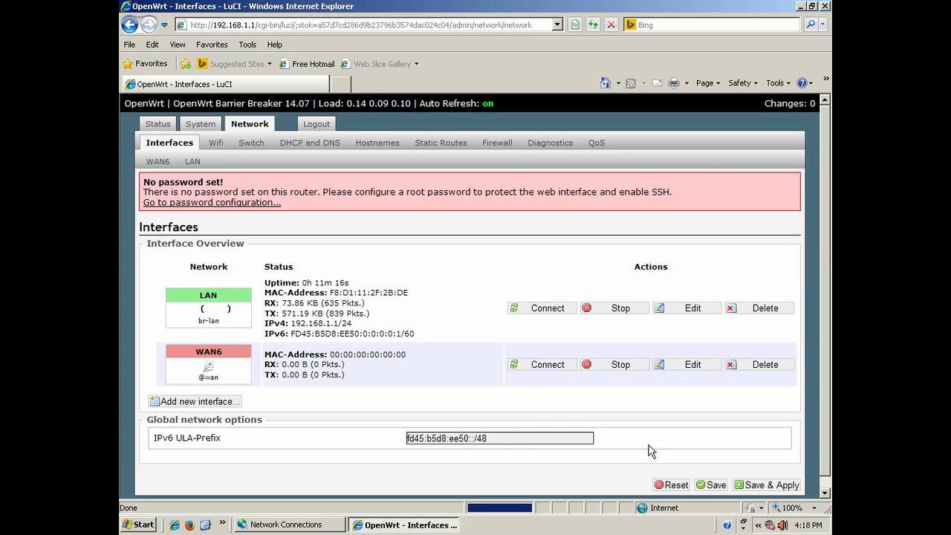
click(765, 365)
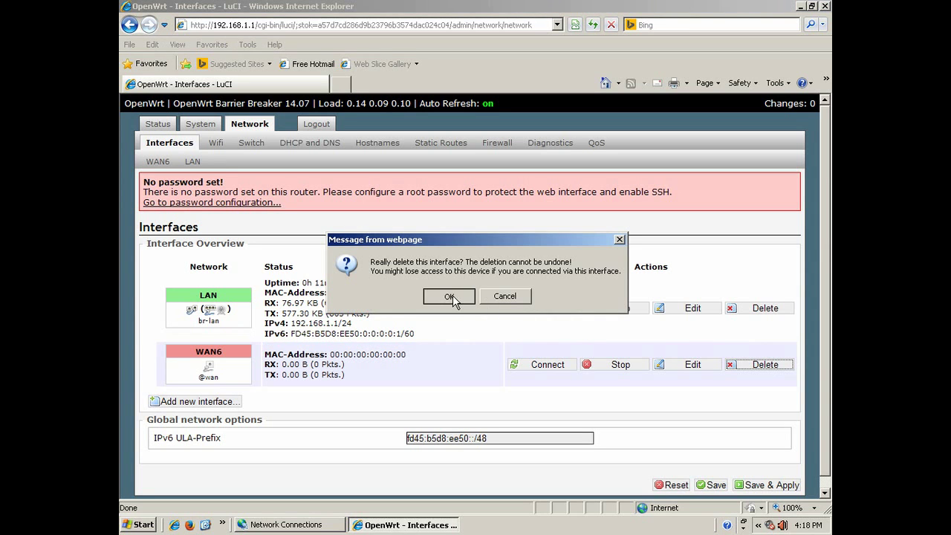
click(452, 298)
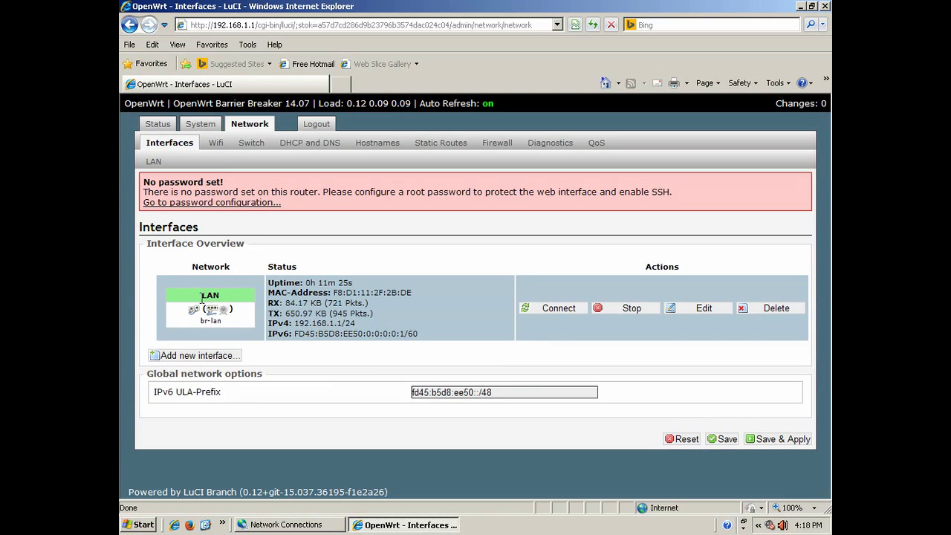
click(699, 307)
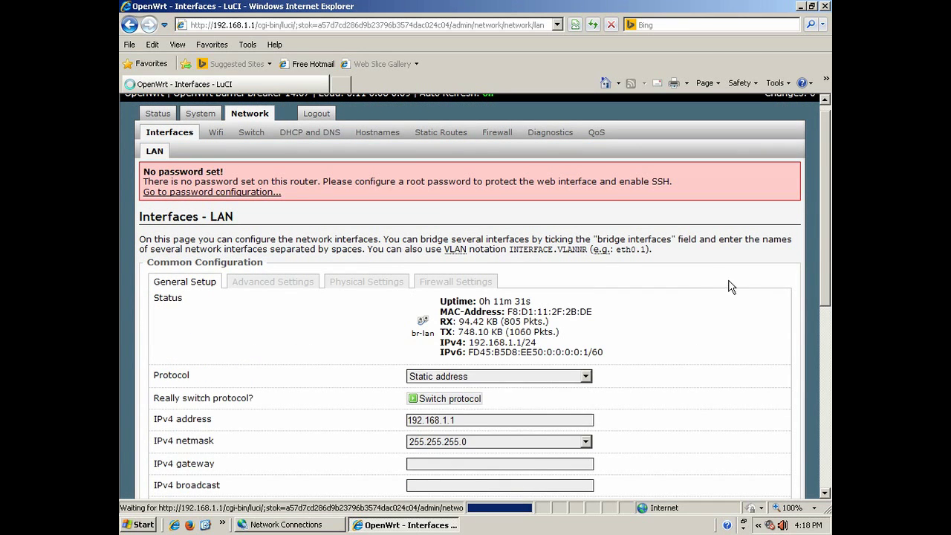
scroll(819, 270, down, 3)
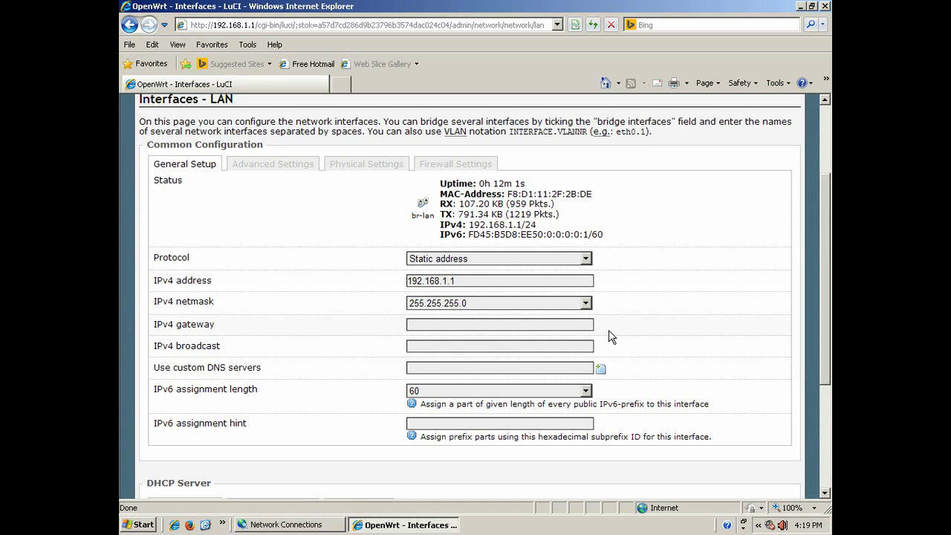
drag(827, 318, 806, 434)
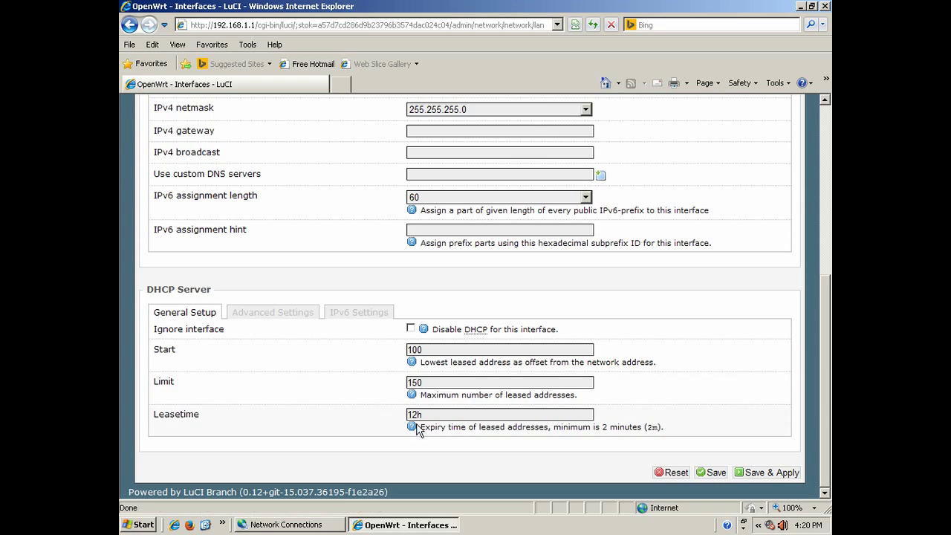
Tick Ignore interface to disable DHCP on LAN, and save and apply.
click(411, 328)
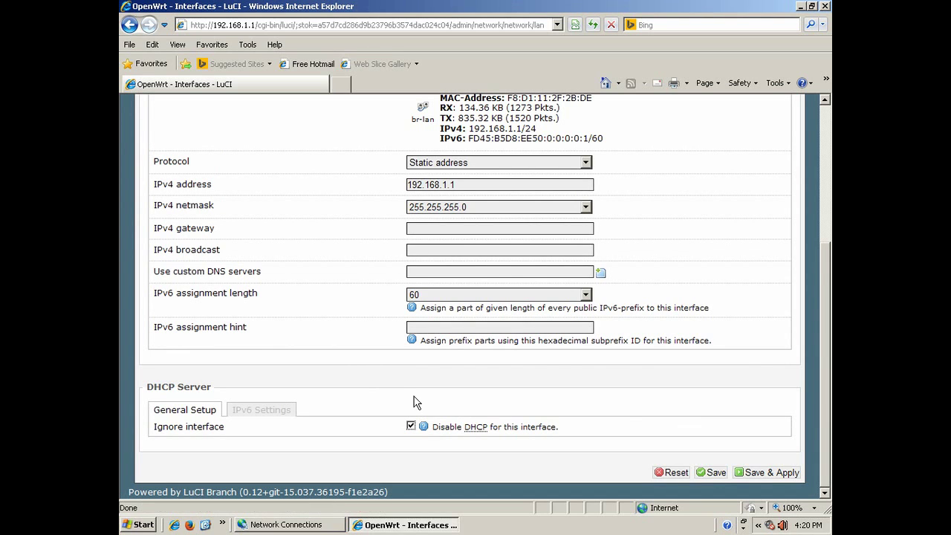
click(769, 474)
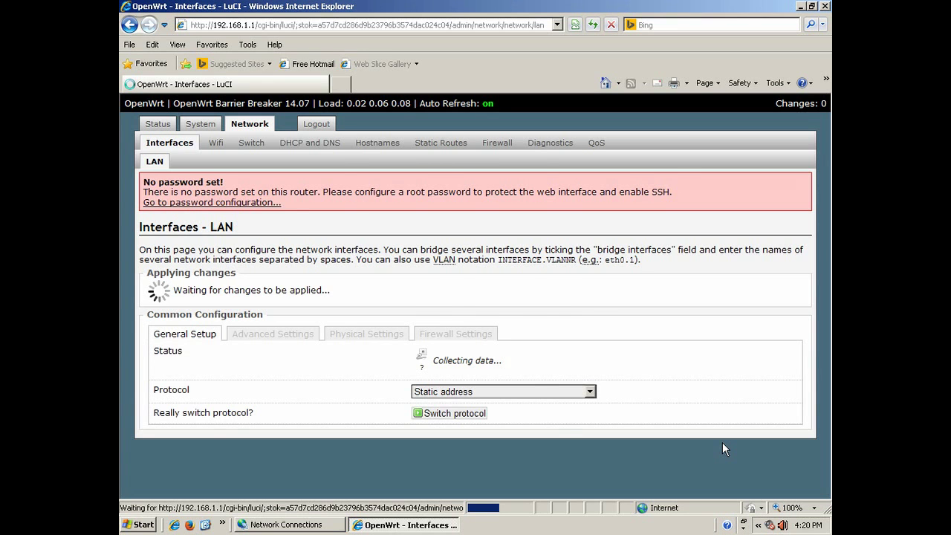
scroll(824, 317, down, 3)
scroll(825, 318, down, 4)
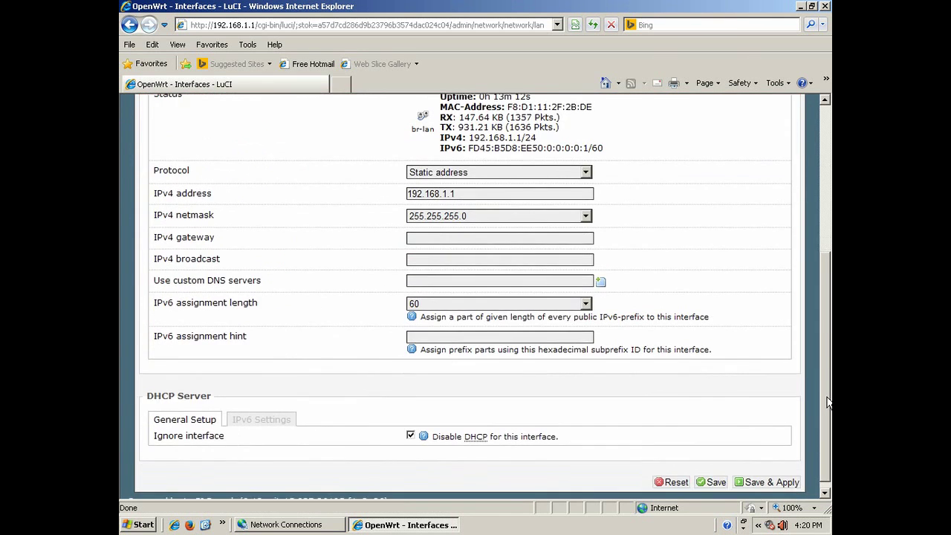
scroll(825, 317, up, 5)
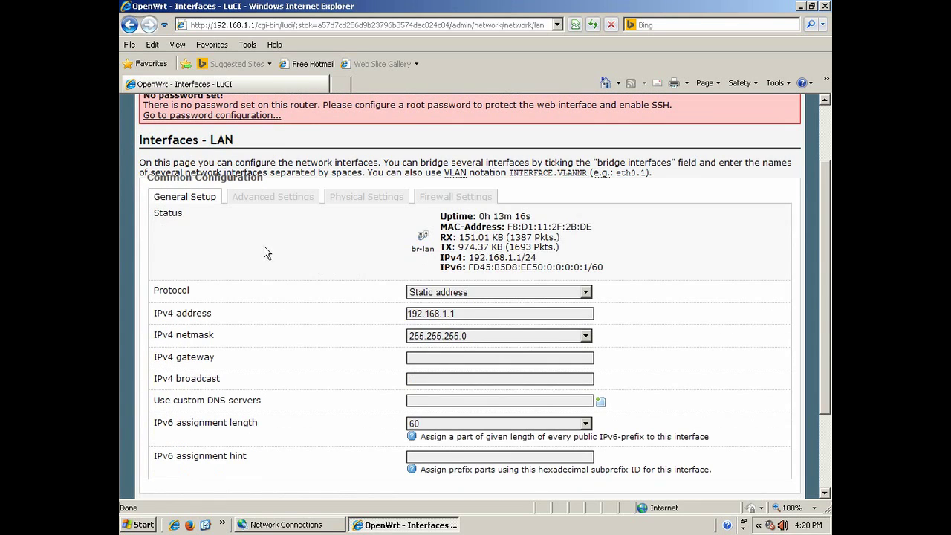
Review LAN's Advanced, Physical and Firewall settings, then bring up the Wireless Overview.
click(268, 199)
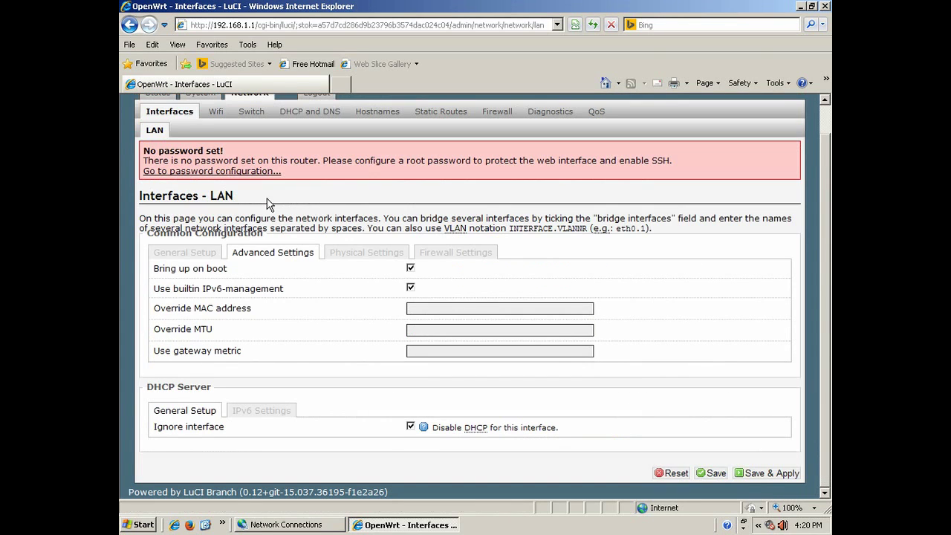
click(367, 255)
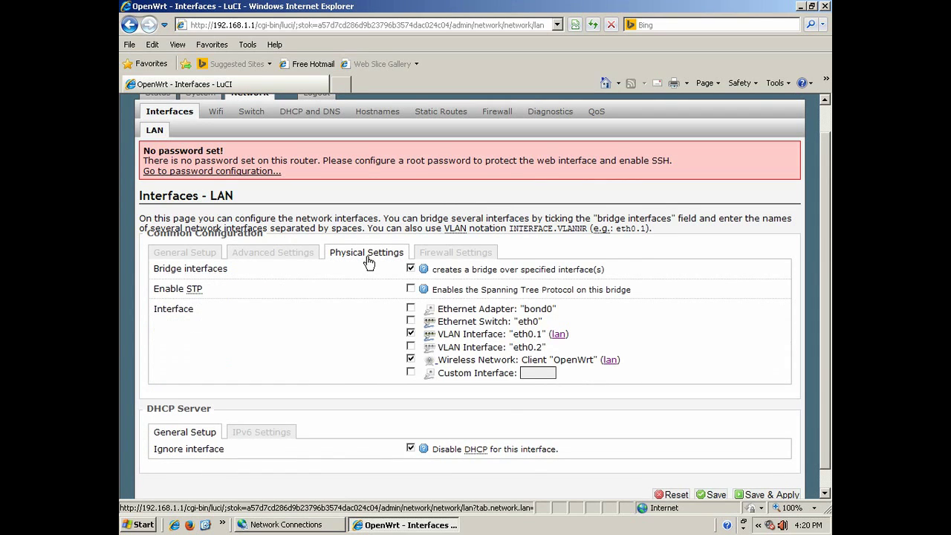
click(449, 254)
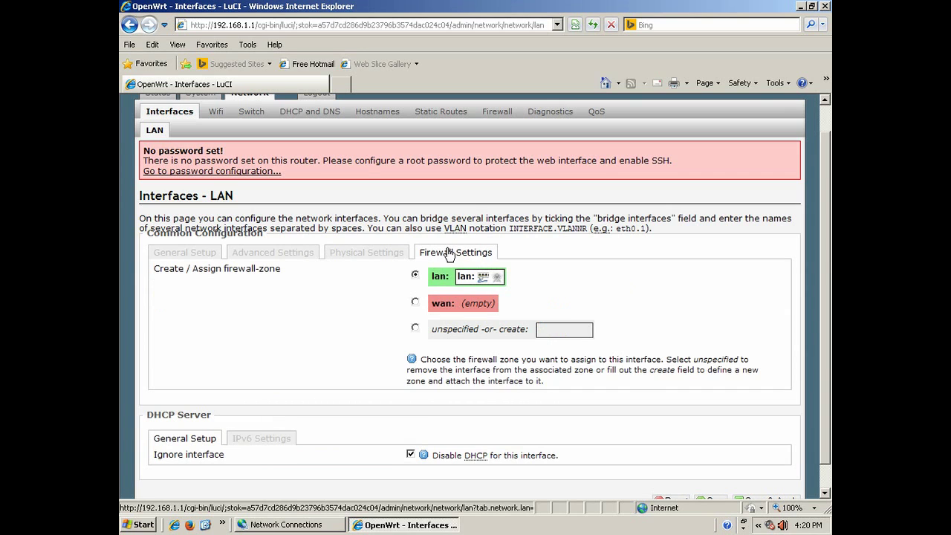
click(219, 112)
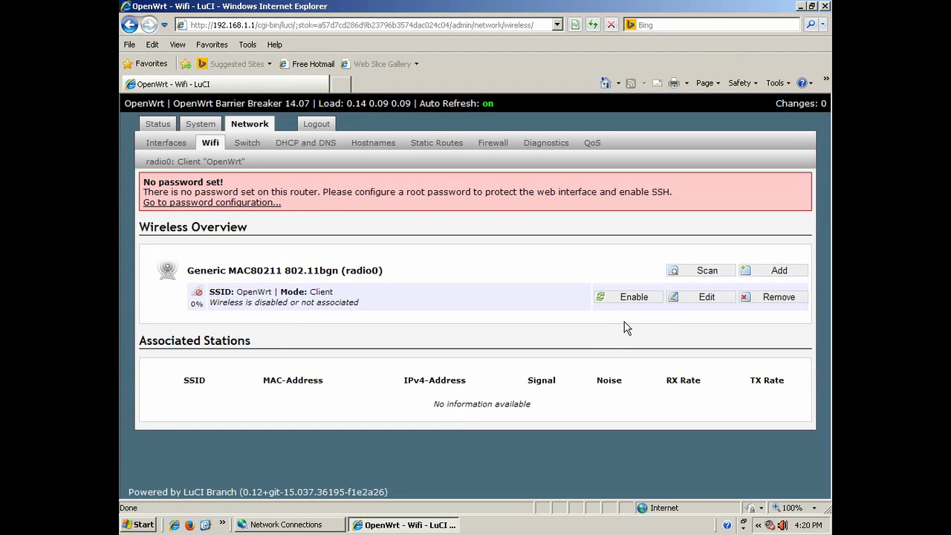
Enable the OpenWrt Wi-Fi network and change its channel from 11 to 8 (2.447 GHz).
click(629, 299)
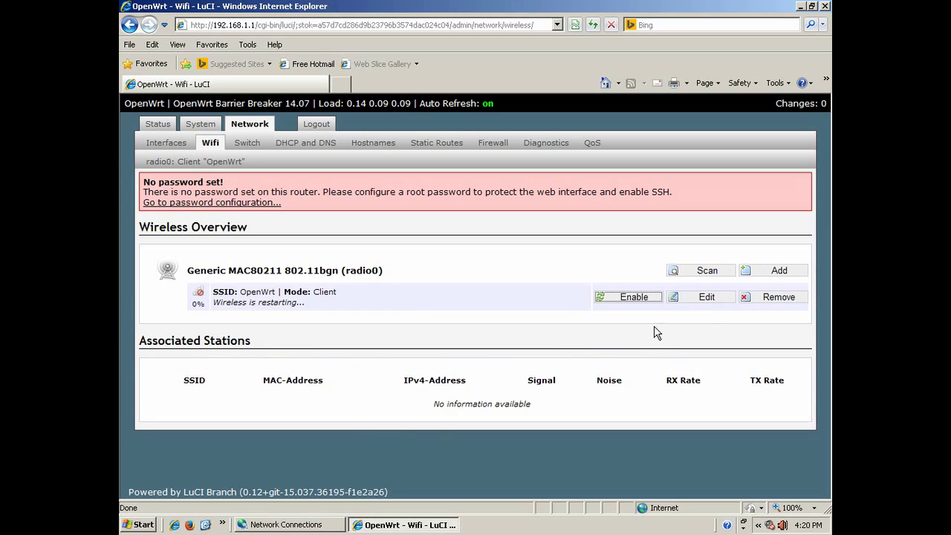
click(707, 299)
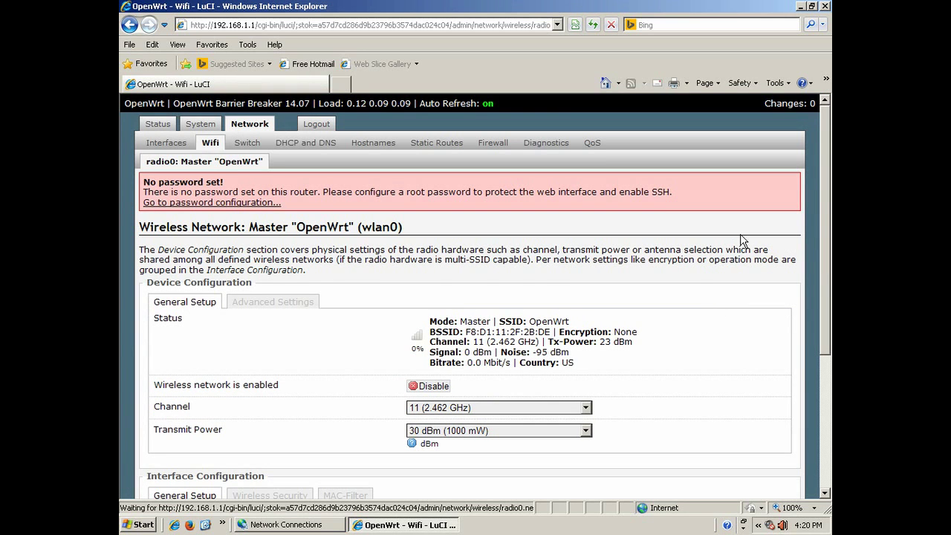
scroll(635, 243, down, 3)
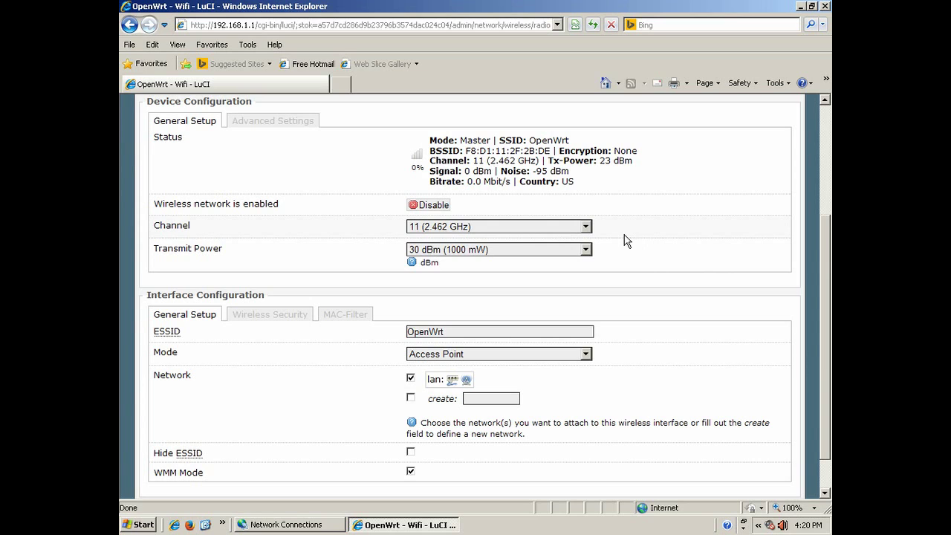
click(586, 227)
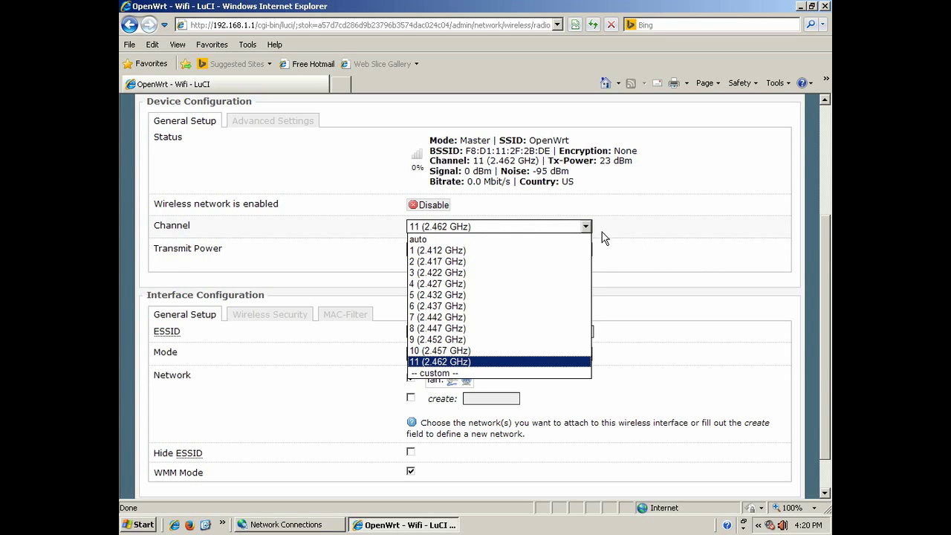
click(477, 329)
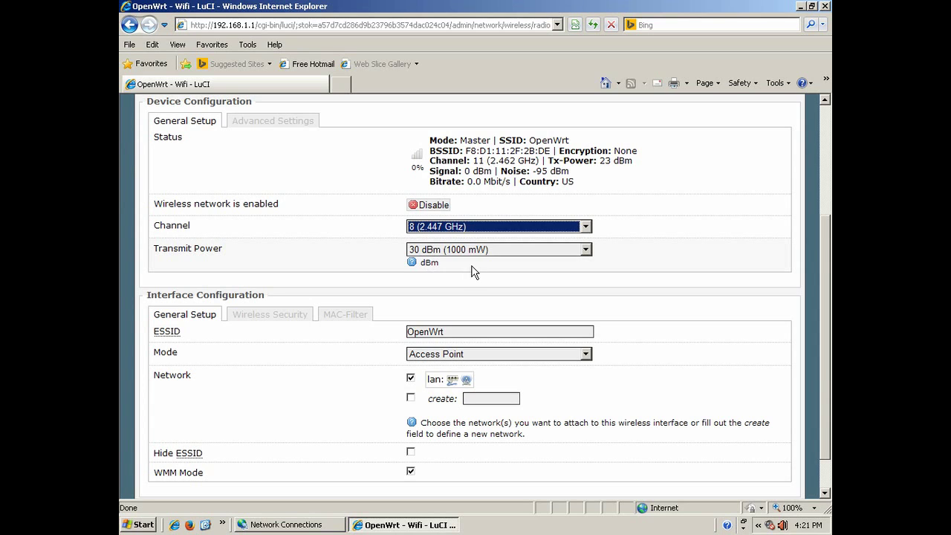
Set the radio's transmit power to 22 dBm (158 mW) and save and apply.
click(587, 251)
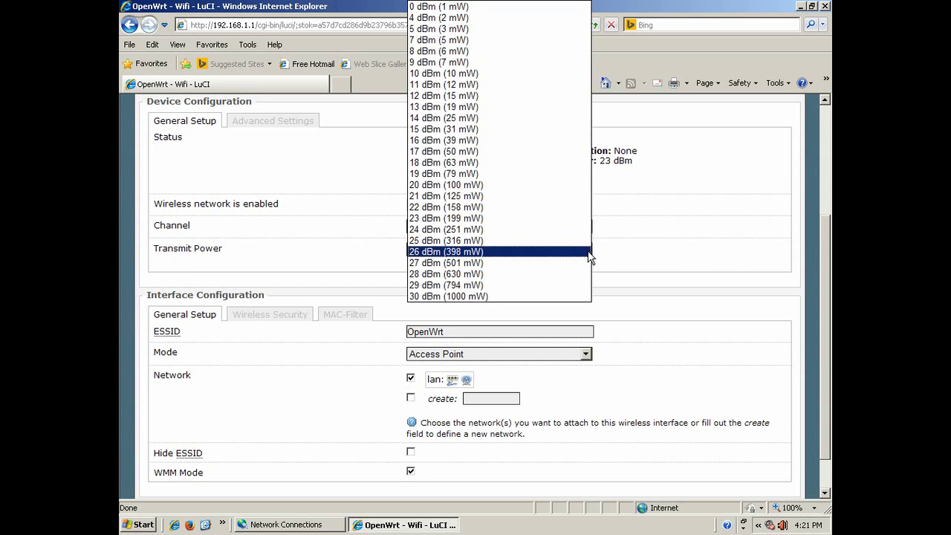
click(508, 215)
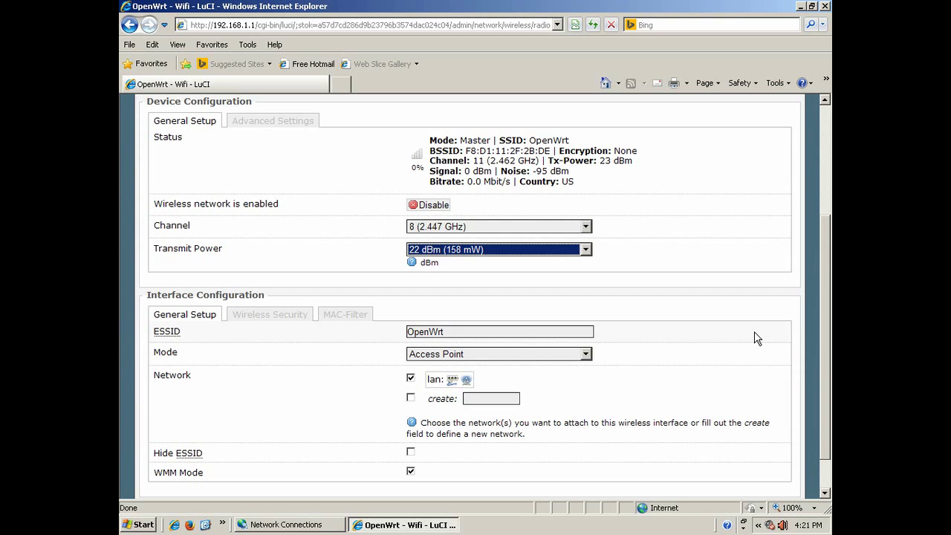
drag(821, 350, 821, 437)
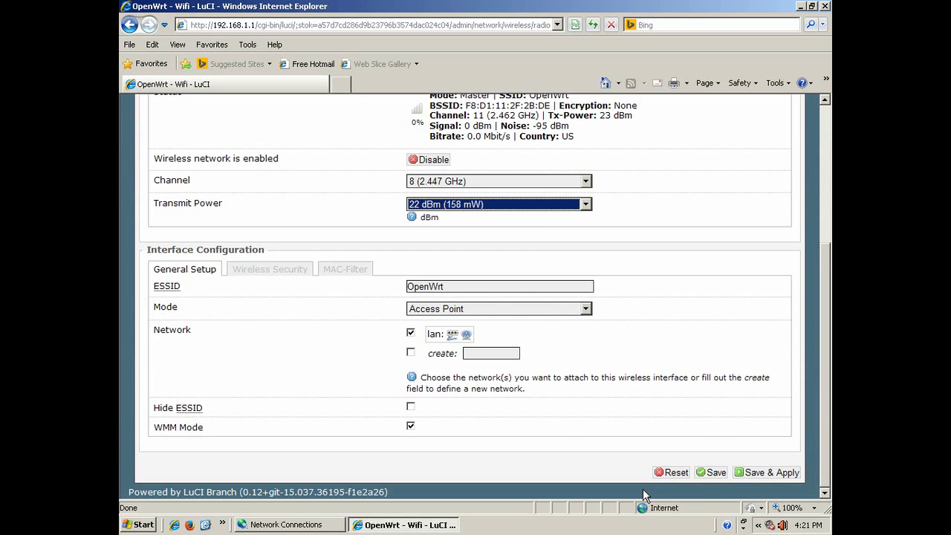
click(766, 473)
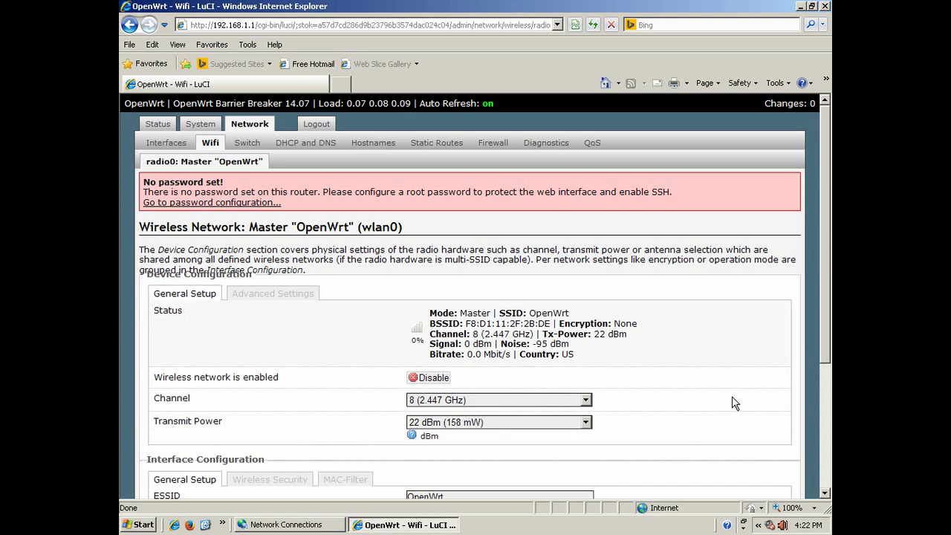
In Wireless Security, try WPA2-PSK, revert encryption to No Encryption, and save and apply.
drag(829, 275, 829, 440)
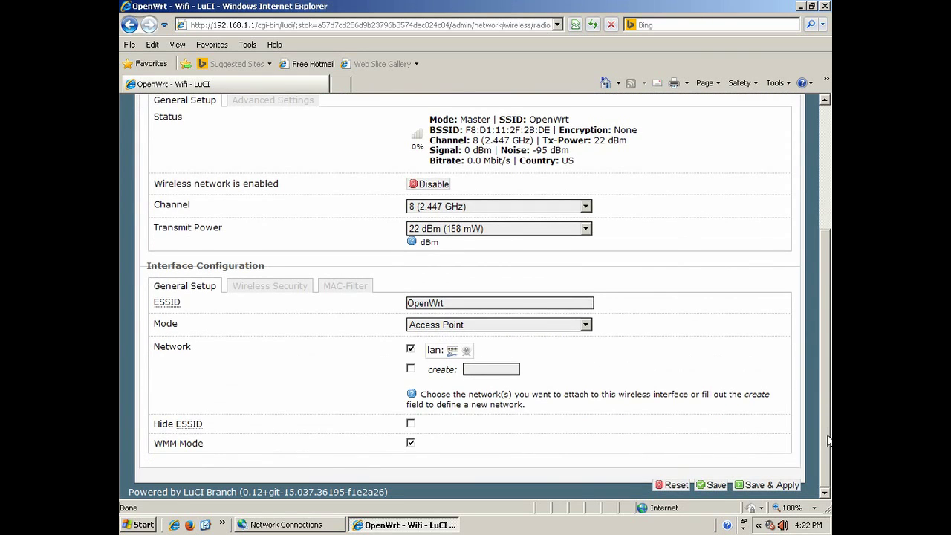
click(262, 290)
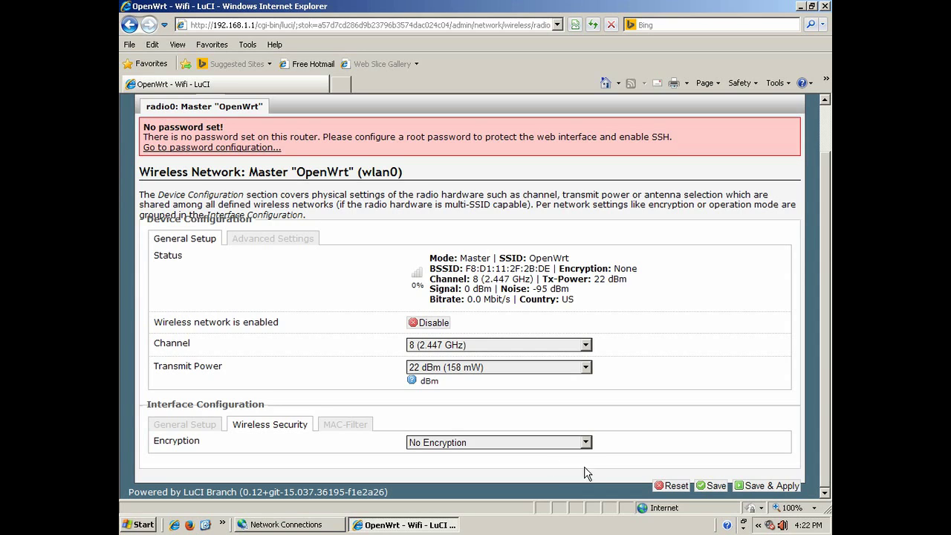
click(585, 443)
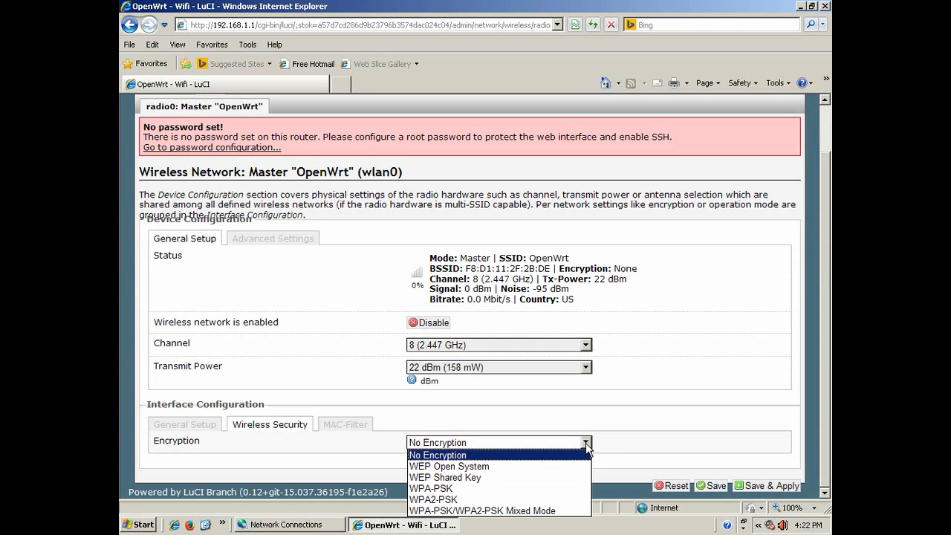
click(495, 500)
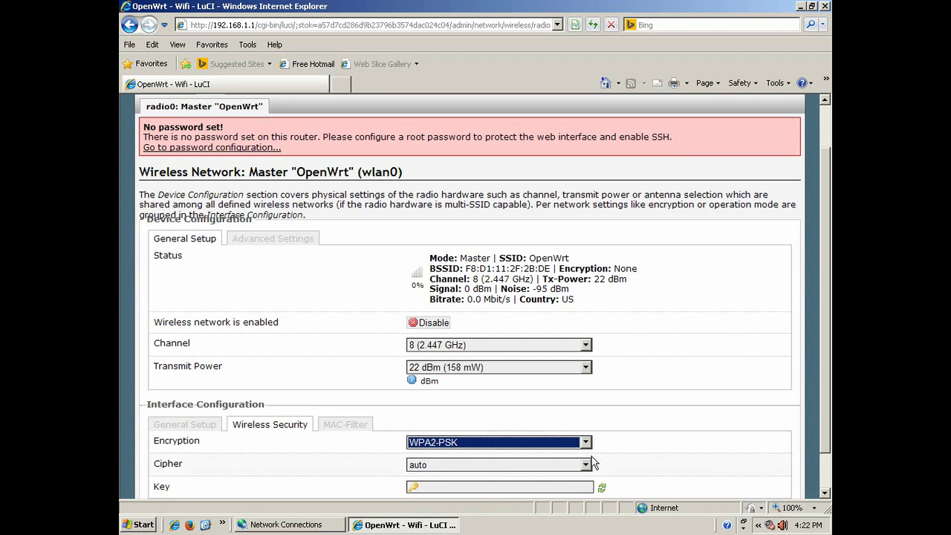
scroll(565, 464, down, 2)
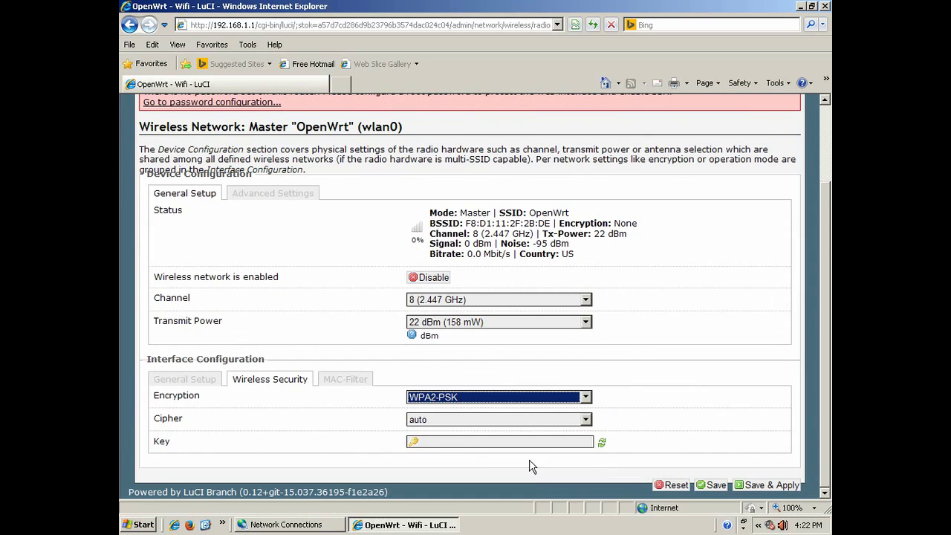
click(421, 441)
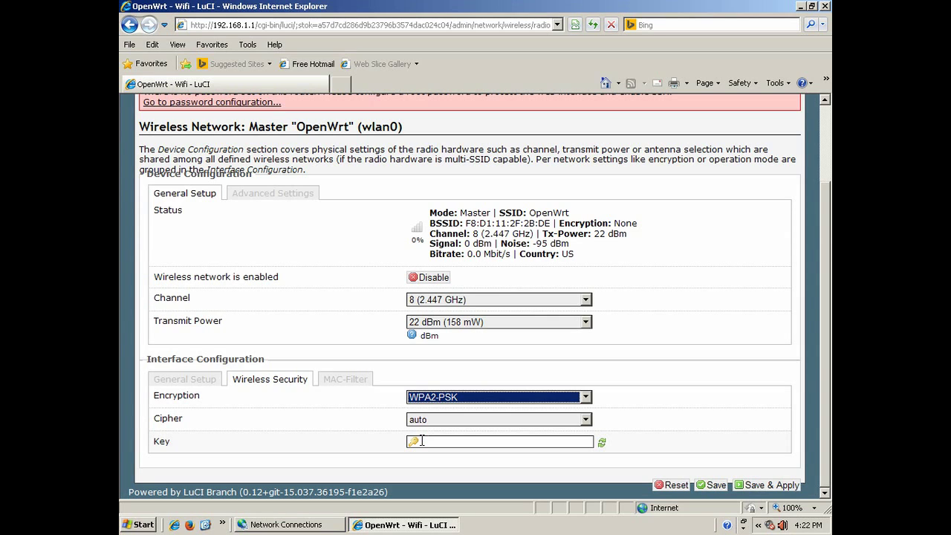
click(587, 398)
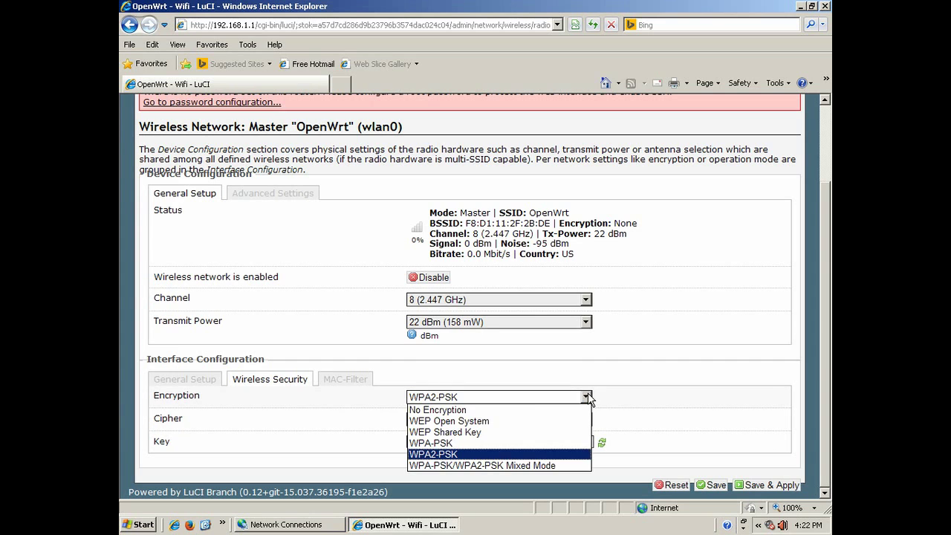
click(521, 408)
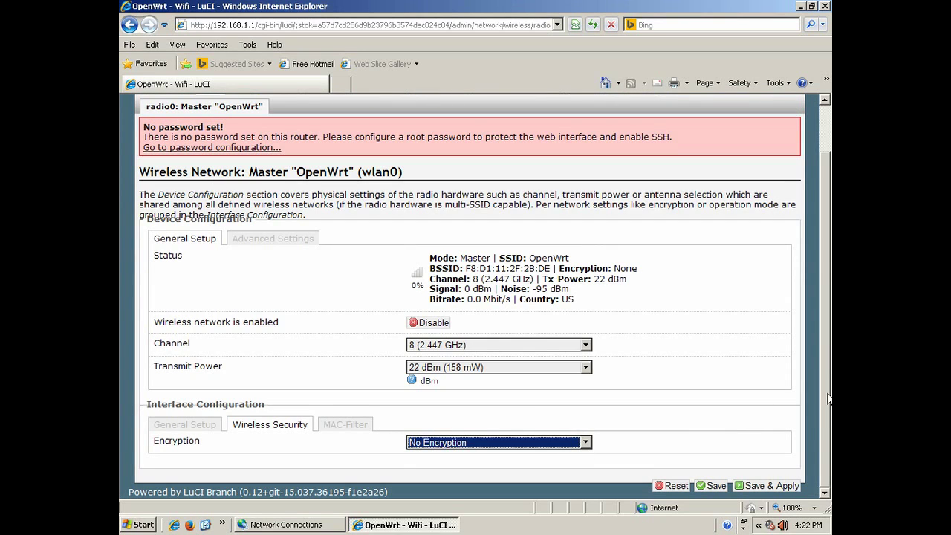
click(753, 484)
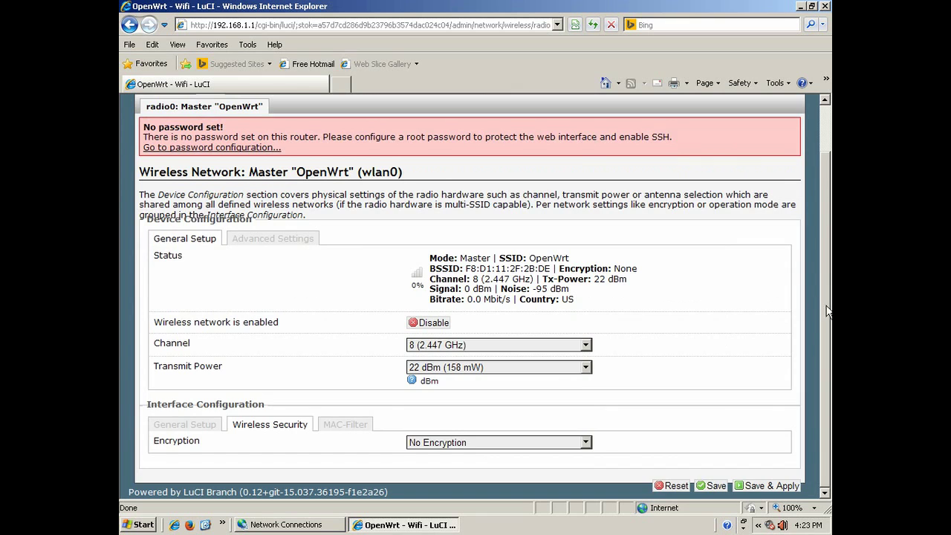
drag(828, 313, 728, 187)
View the Interfaces page now listing only LAN, then close Internet Explorer.
click(165, 143)
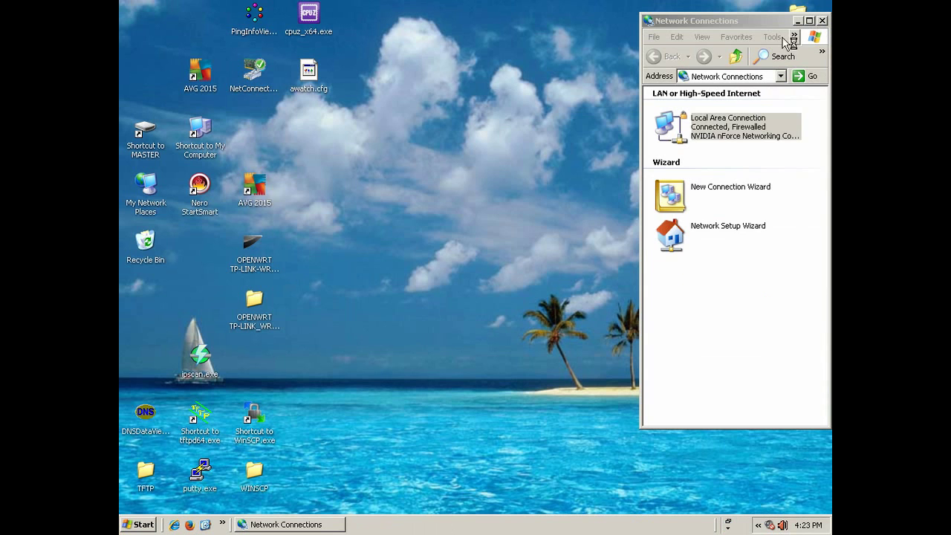
click(825, 6)
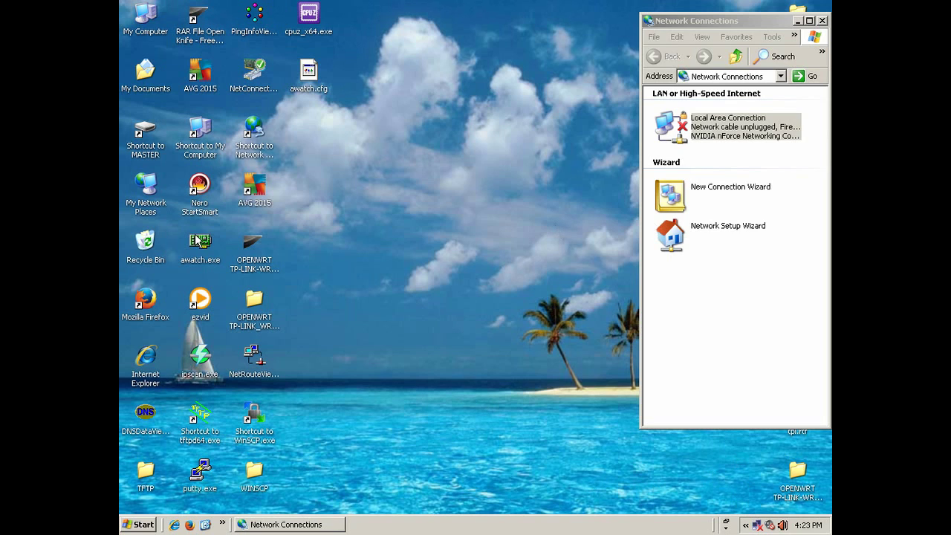
Launch AdapterWatch and set Local Area Connection's TCP/IP to obtain IP and DNS automatically.
double_click(199, 241)
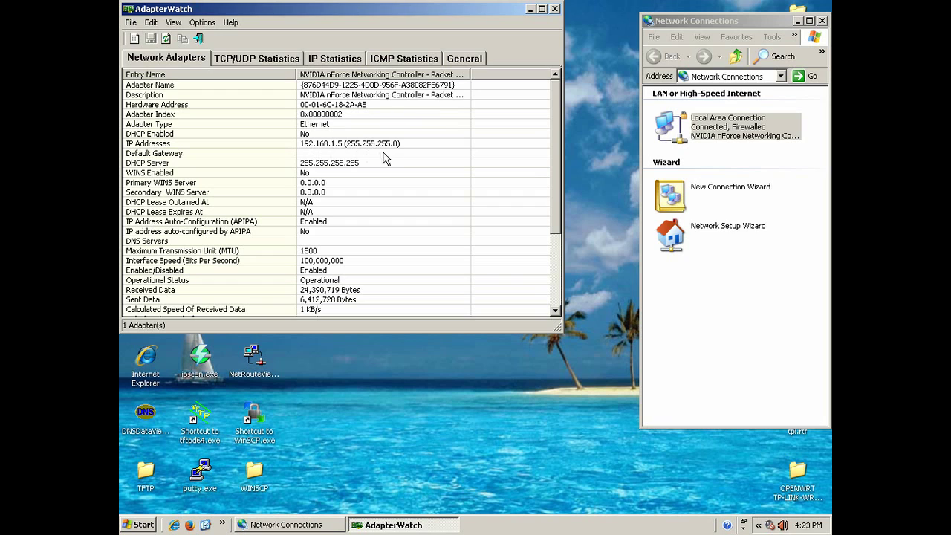
right_click(668, 124)
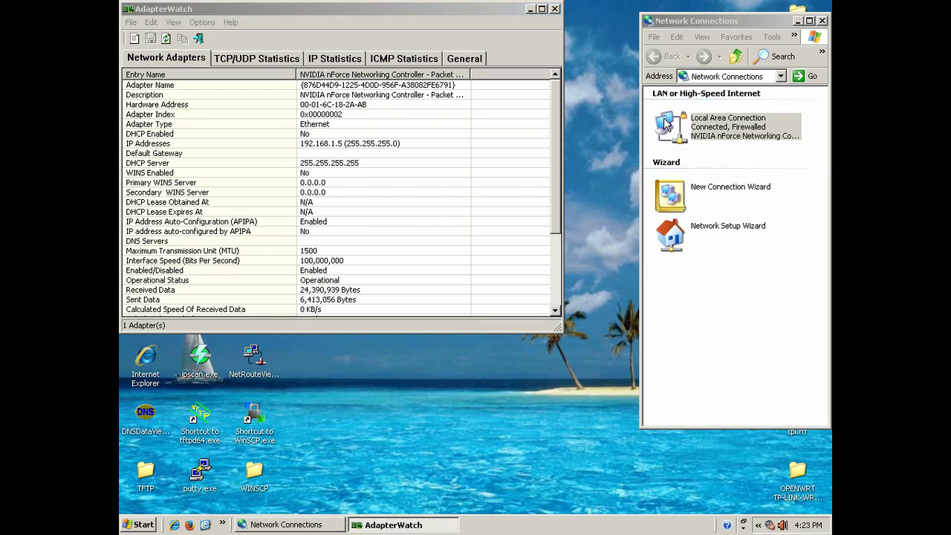
click(694, 227)
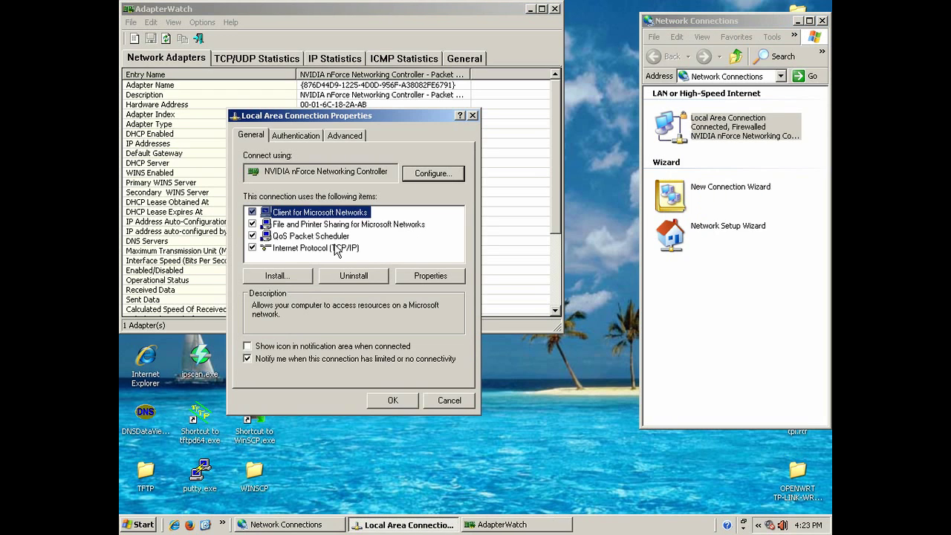
click(336, 247)
click(438, 275)
click(275, 245)
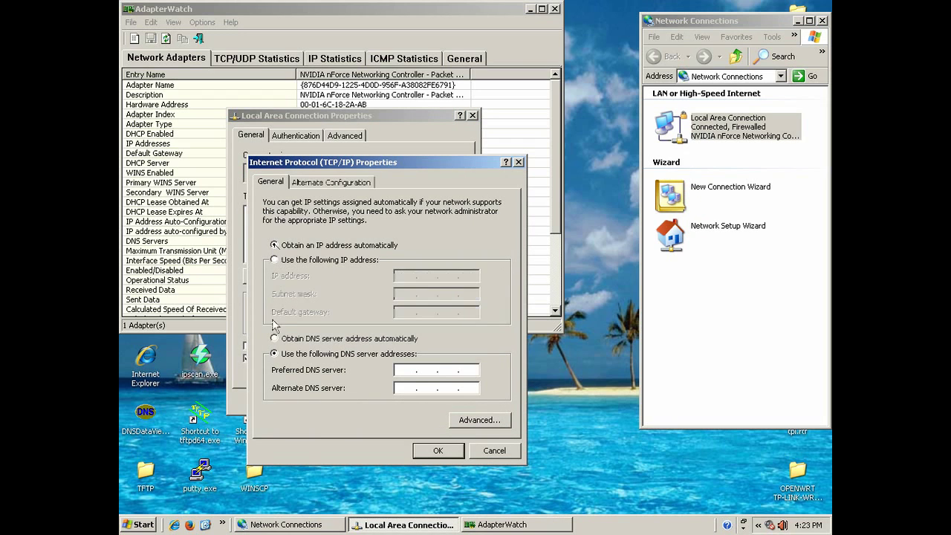
click(274, 339)
click(435, 450)
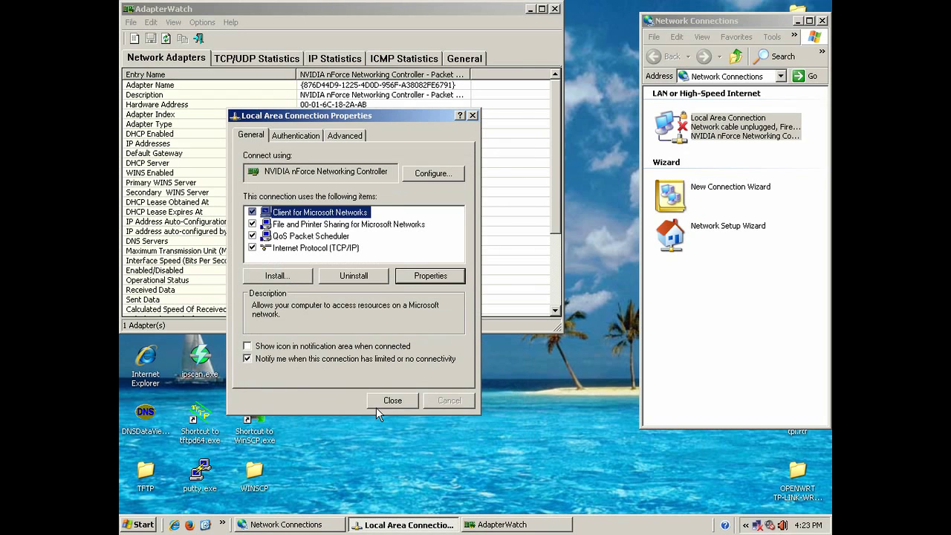
click(390, 401)
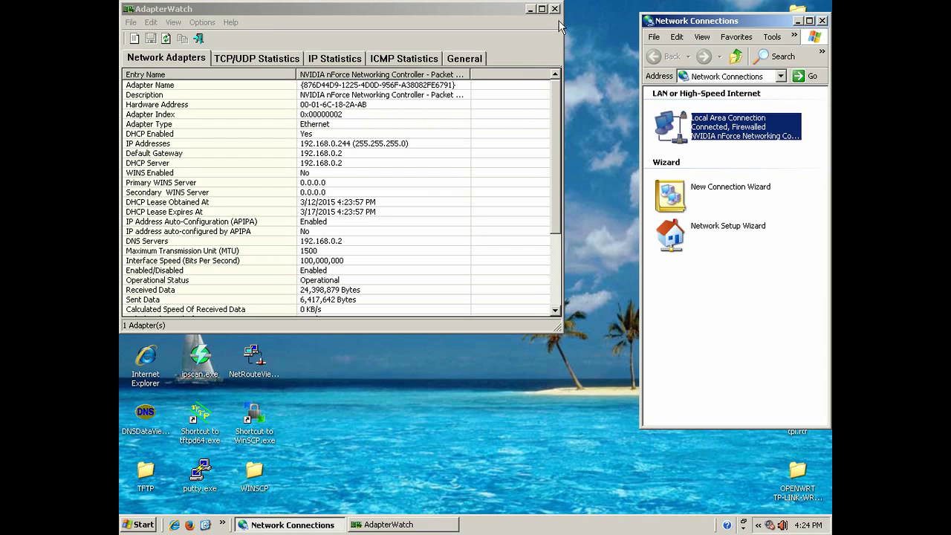
Close AdapterWatch and relaunch Internet Explorer to check internet access.
click(555, 9)
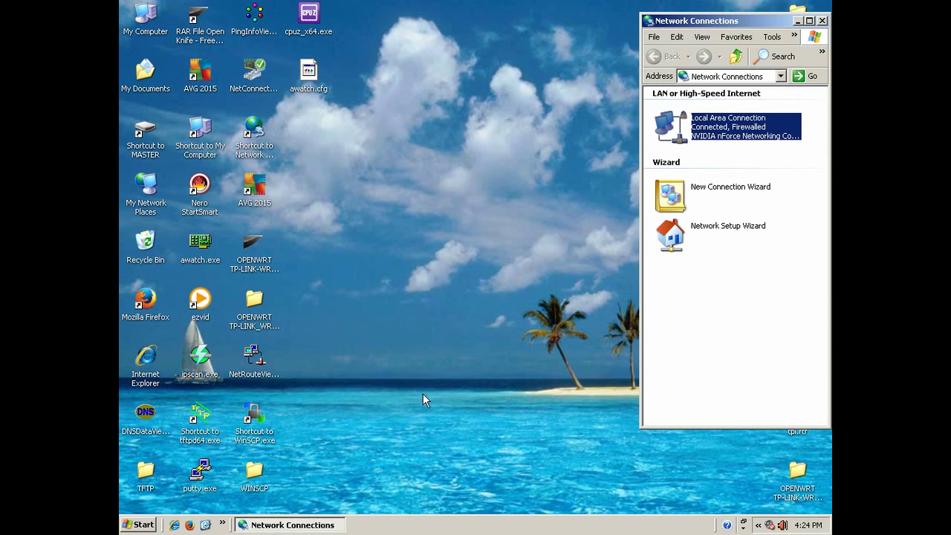
double_click(139, 360)
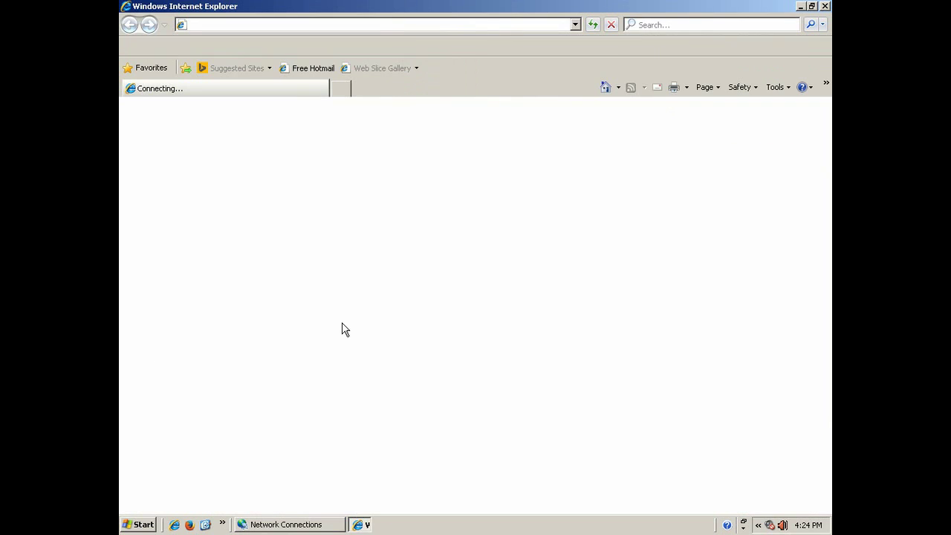